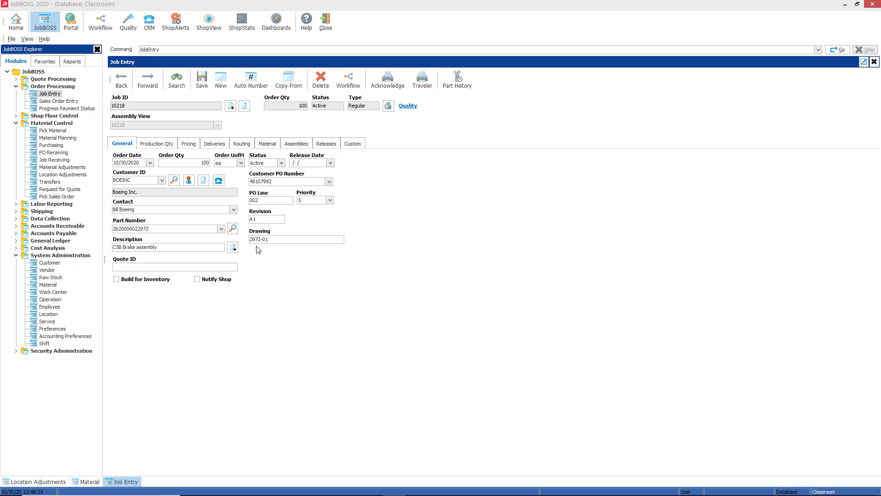
- Set the job's production scrap to 2% and its extra quantity to 50
{"action": "left_click", "coordinate": [158, 144]}
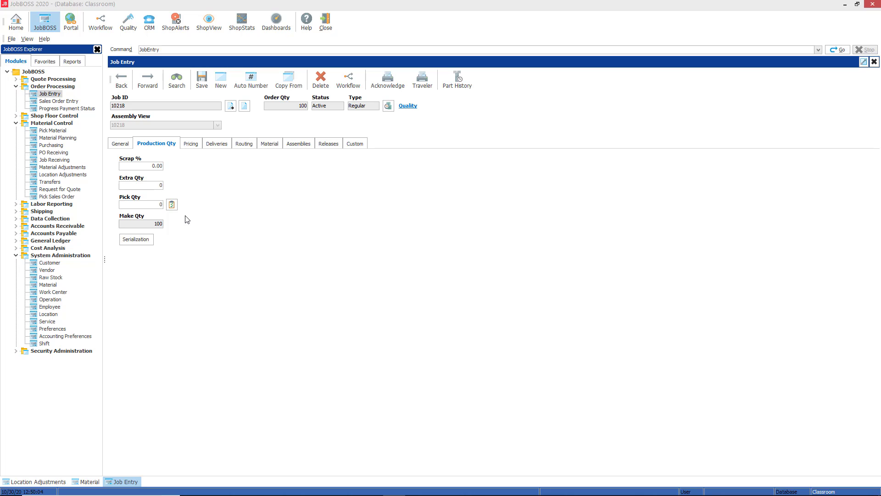
{"action": "left_click", "coordinate": [143, 167]}
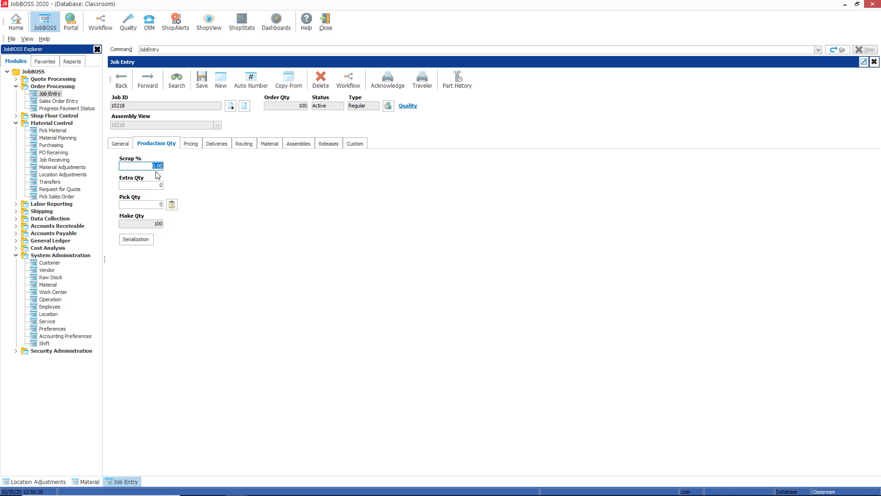
{"action": "type", "text": "2"}
{"action": "key", "text": "Tab"}
{"action": "type", "text": "50"}
{"action": "key", "text": "Tab"}
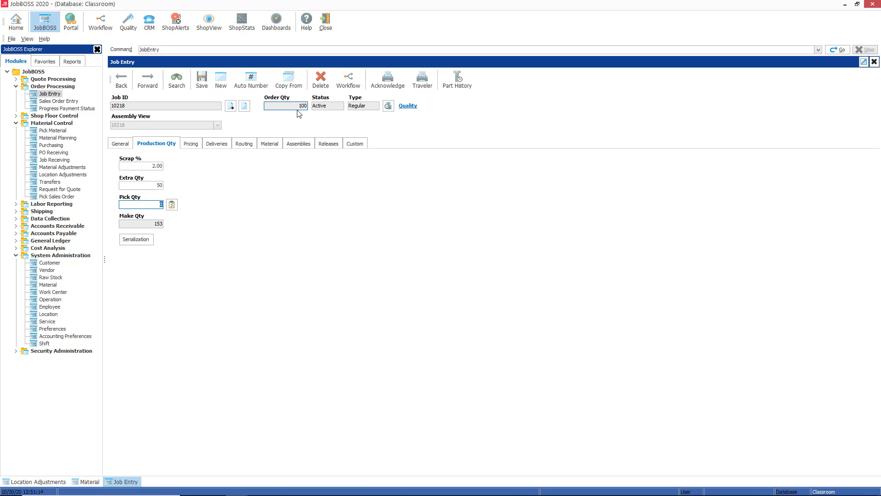
- Set the job's extra production quantity to 0
{"action": "left_click", "coordinate": [154, 184]}
{"action": "type", "text": "0"}
{"action": "key", "text": "Tab"}
- Examine the part's stock status, including its on-hand locations and the jobs in production, and close it
{"action": "left_click", "coordinate": [145, 206]}
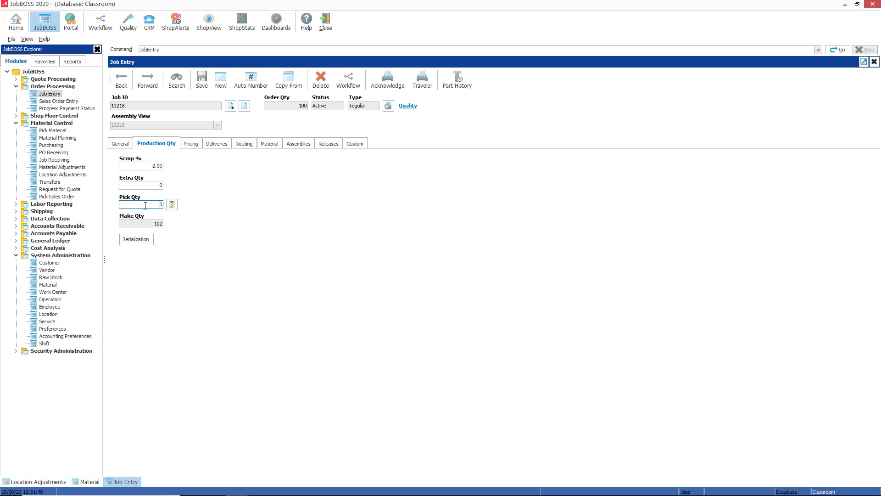
{"action": "left_click", "coordinate": [173, 208]}
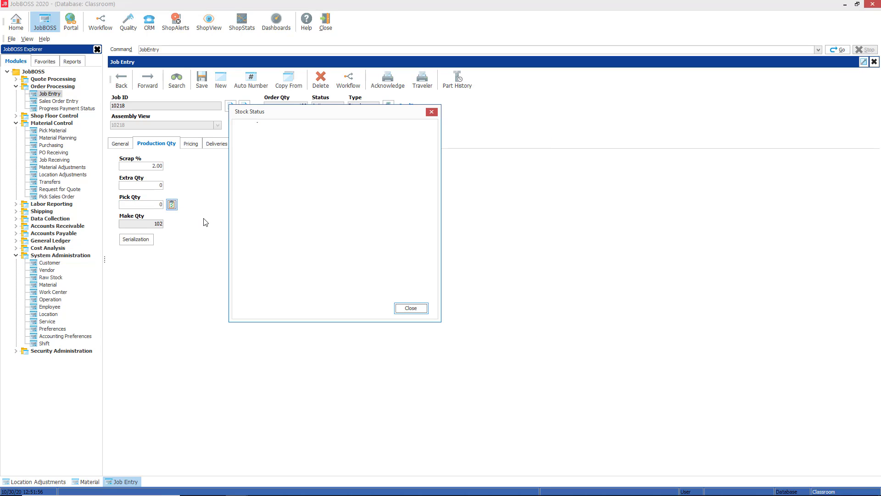
{"action": "left_click_drag", "start_coordinate": [327, 115], "coordinate": [335, 188]}
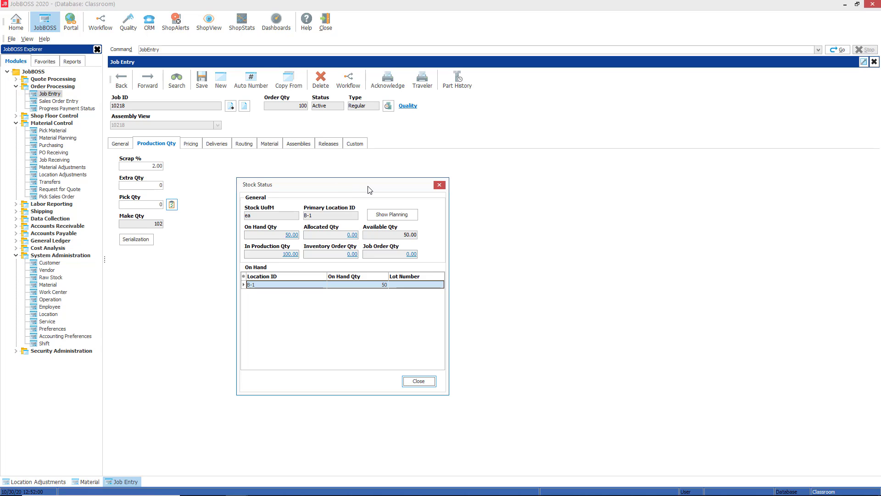
{"action": "left_click", "coordinate": [293, 235]}
{"action": "left_click", "coordinate": [293, 255]}
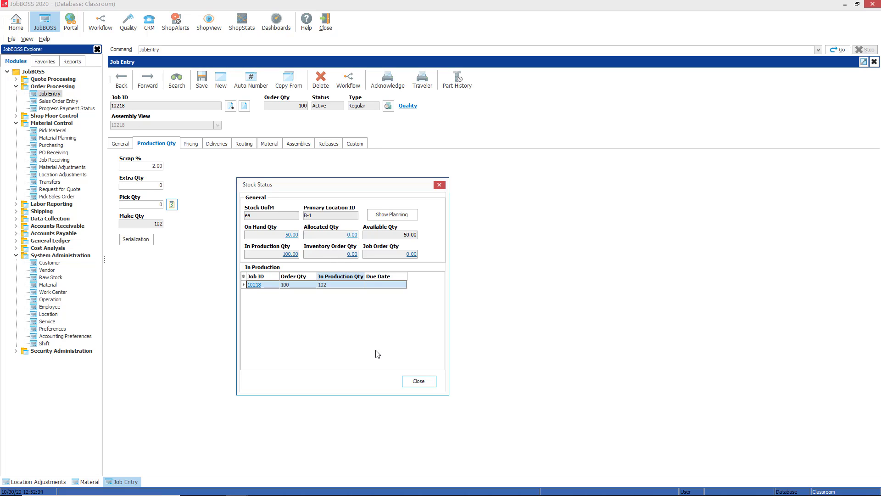
{"action": "left_click", "coordinate": [426, 385]}
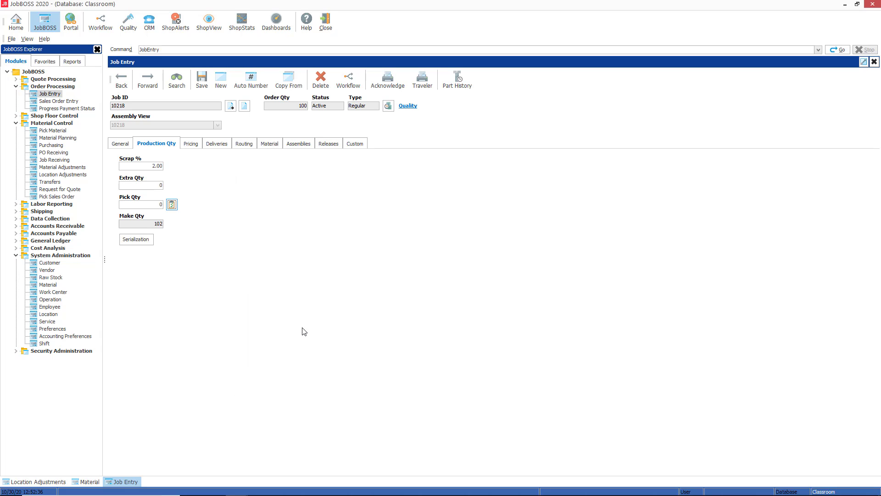
- Set the job's pick quantity to 50 and check its material requirements against the production quantities
{"action": "left_click", "coordinate": [154, 204]}
{"action": "key", "text": "ctrl+a"}
{"action": "type", "text": "5"}
{"action": "key", "text": "Tab"}
{"action": "left_click", "coordinate": [153, 165]}
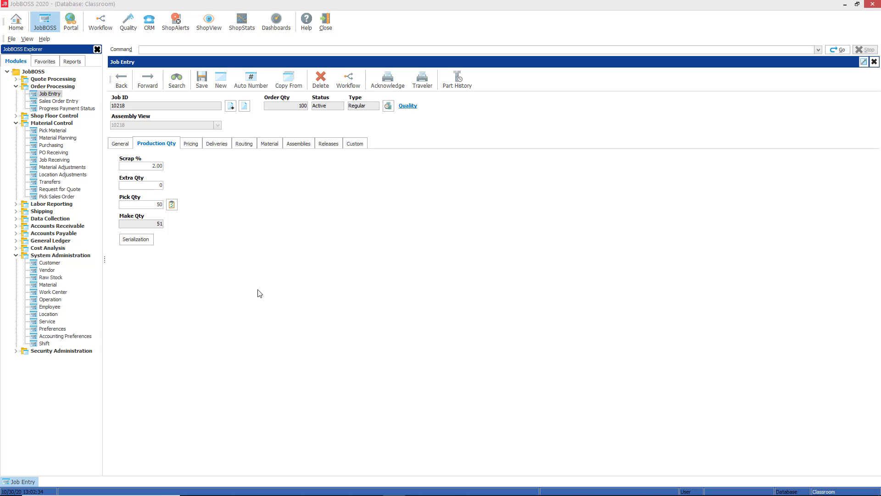
{"action": "left_click", "coordinate": [266, 144]}
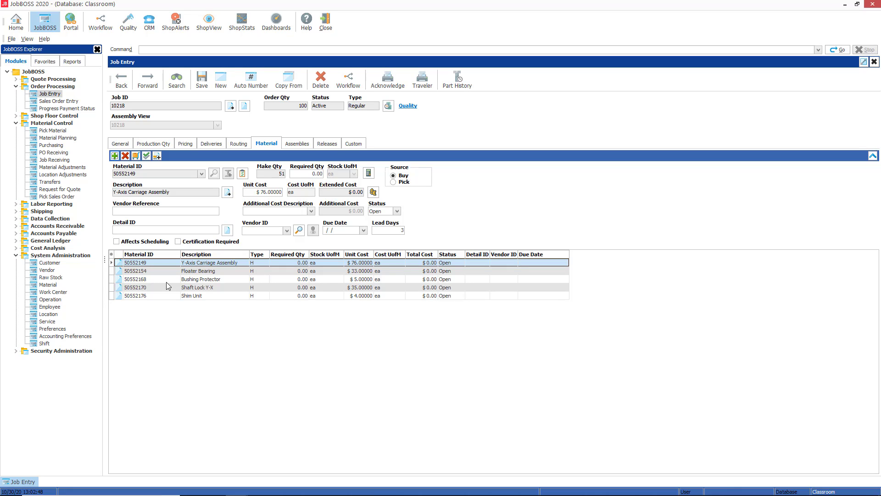
{"action": "left_click", "coordinate": [156, 143]}
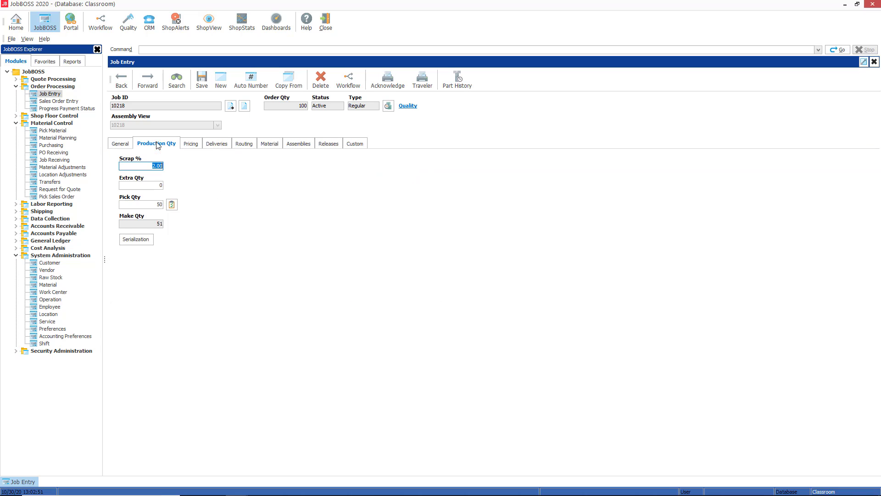
- Pick 50 of the C5B Brake assembly from stock for the job's material requirement and save the job
{"action": "left_click", "coordinate": [270, 144]}
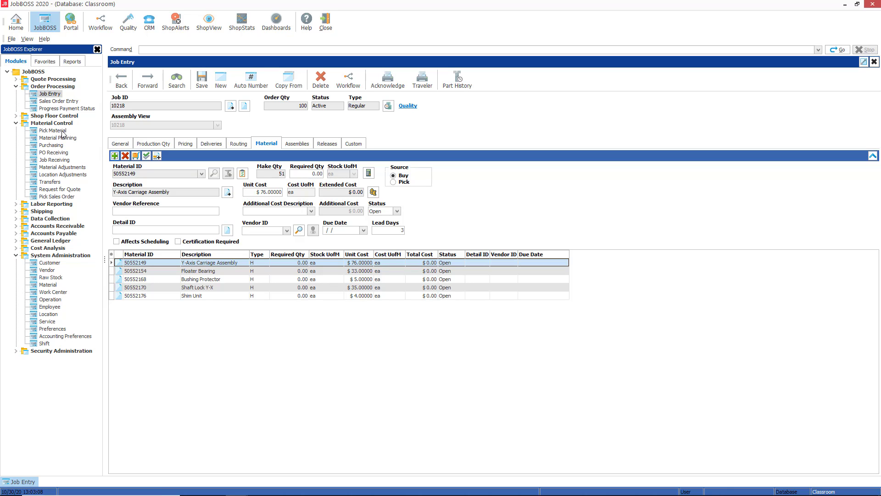
{"action": "left_click", "coordinate": [136, 156]}
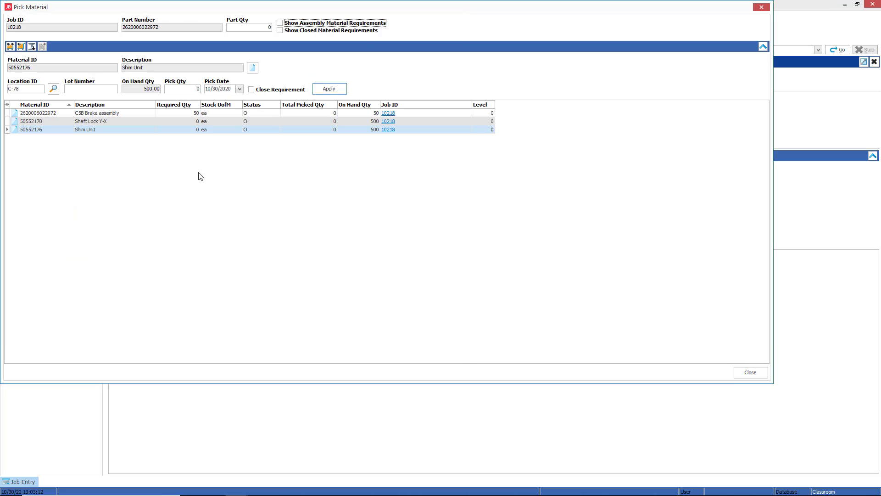
{"action": "double_click", "coordinate": [265, 10]}
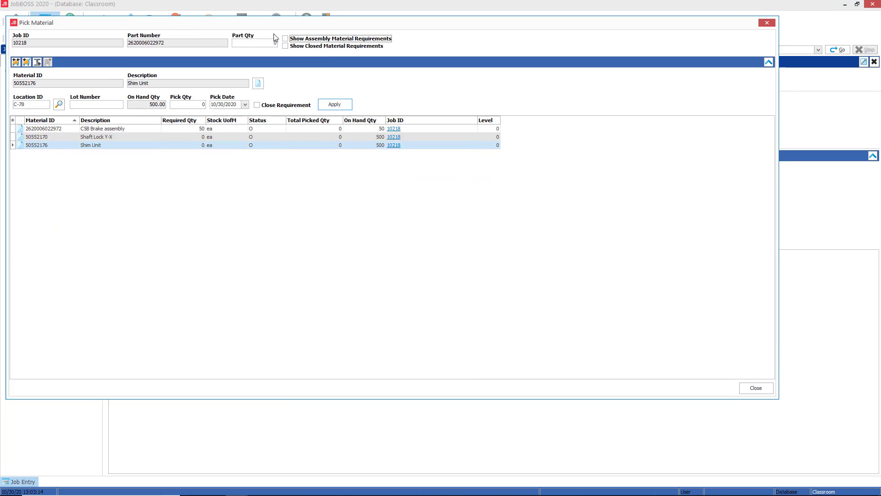
{"action": "left_click", "coordinate": [78, 152]}
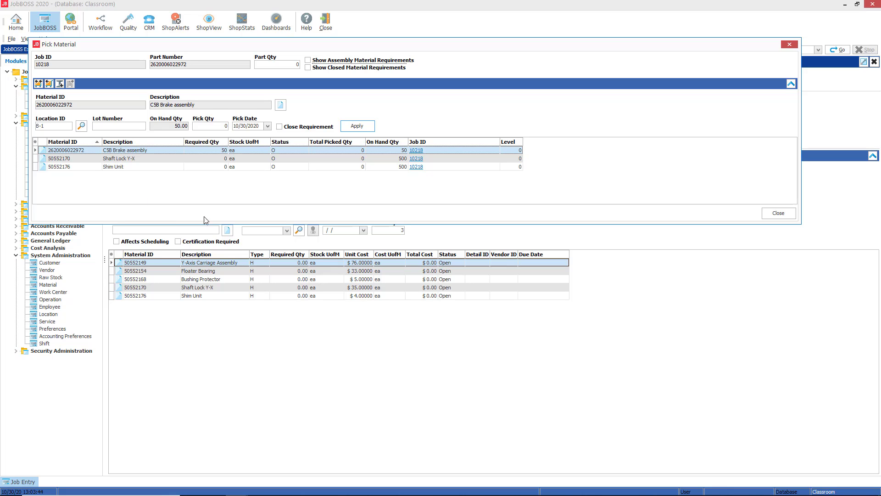
{"action": "left_click", "coordinate": [217, 128]}
{"action": "type", "text": "50"}
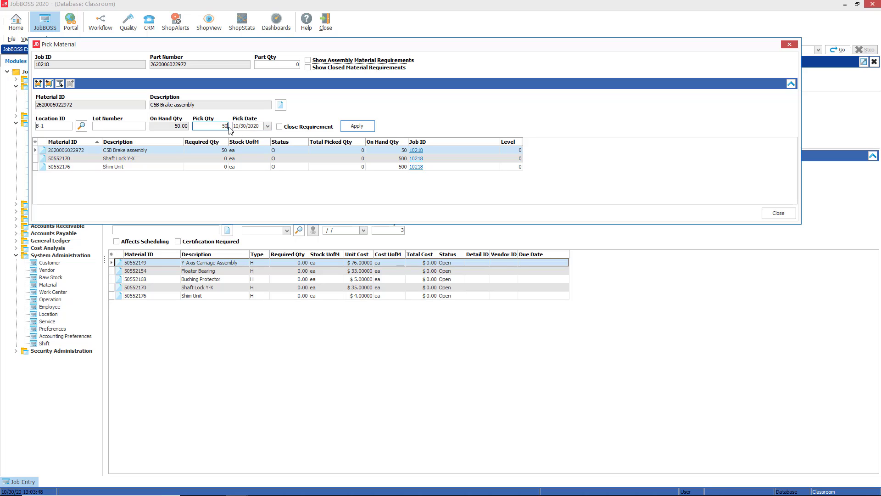
{"action": "left_click", "coordinate": [357, 126]}
{"action": "left_click", "coordinate": [778, 213]}
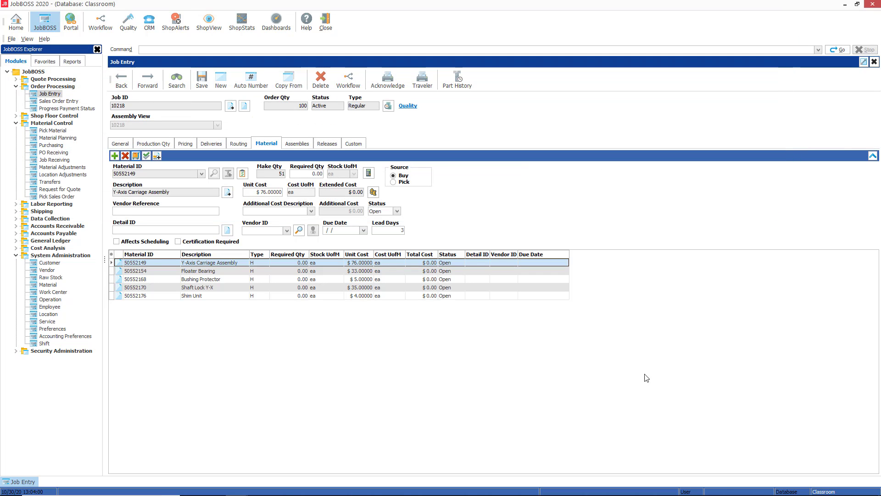
{"action": "left_click", "coordinate": [200, 80]}
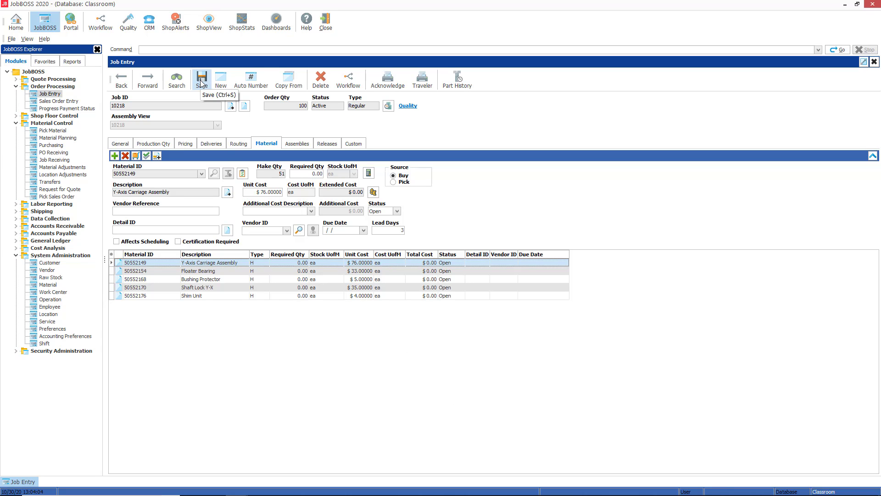